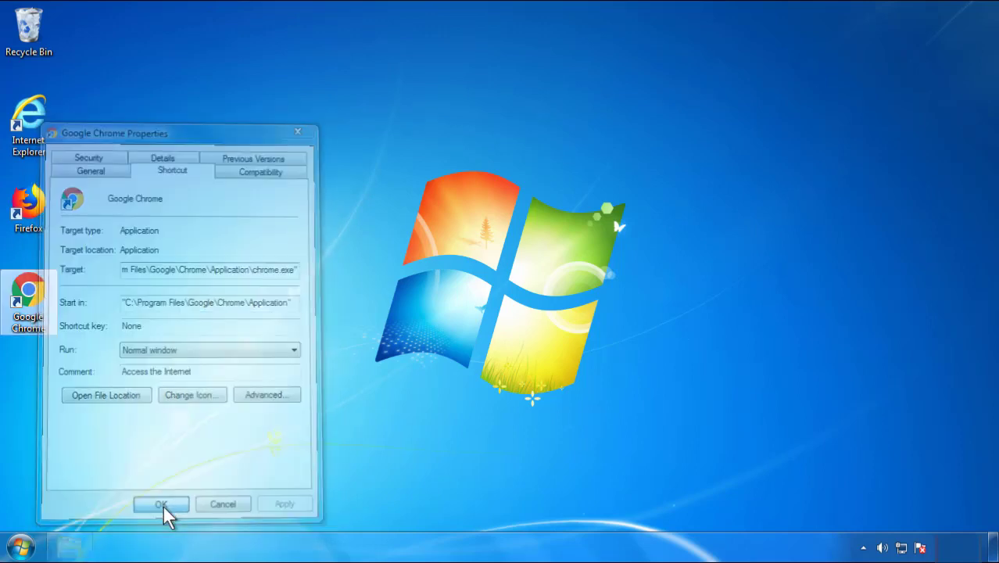
Accept the Google Chrome shortcut's properties and bring up the Start menu
left_click(20, 547)
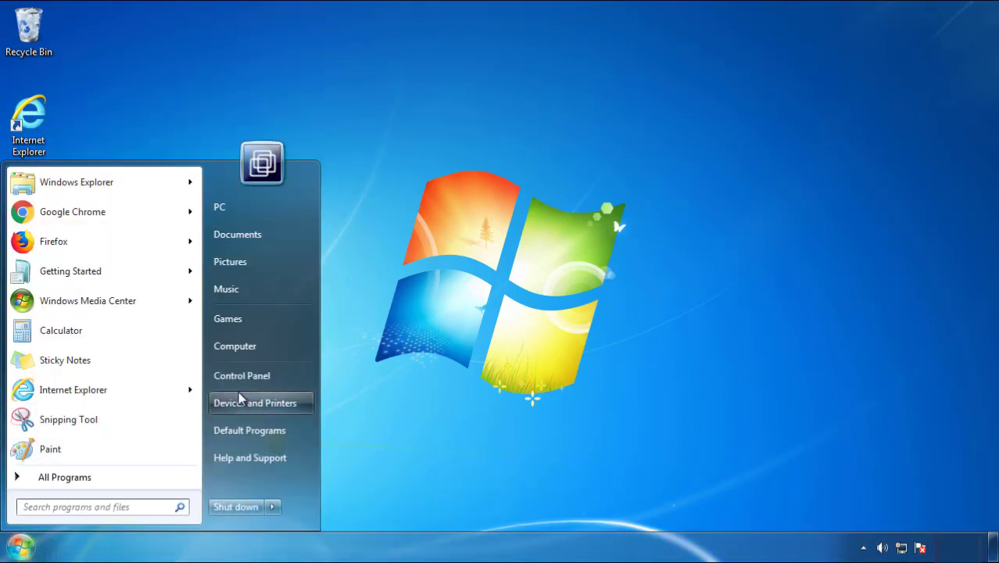
List installed programs in Control Panel, sorted by install date with newest first
left_click(251, 373)
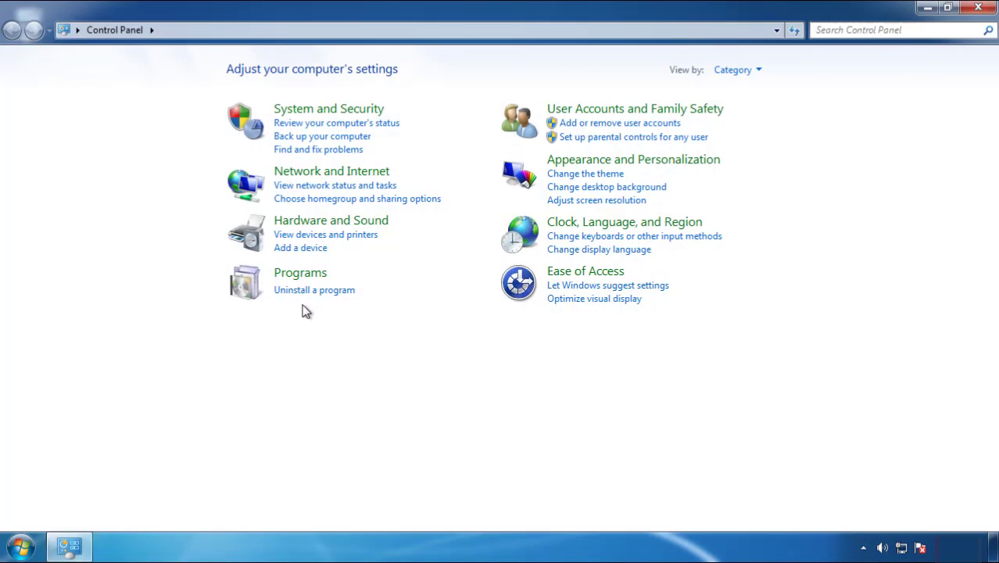
left_click(311, 291)
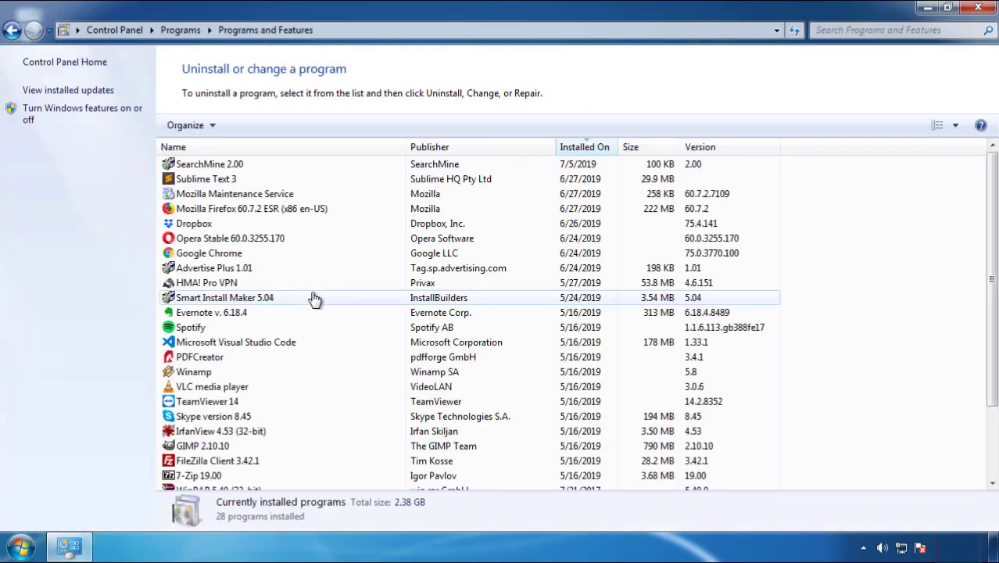
left_click(586, 148)
left_click(580, 150)
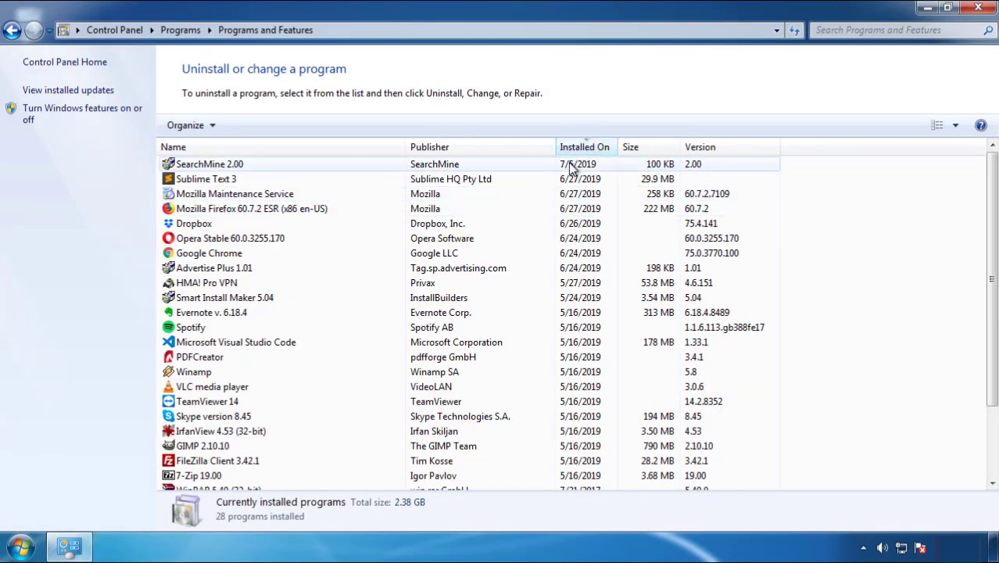
Uninstall SearchMine 2.00, confirm and finish, then close Programs and Features
left_click(208, 168)
left_click(252, 127)
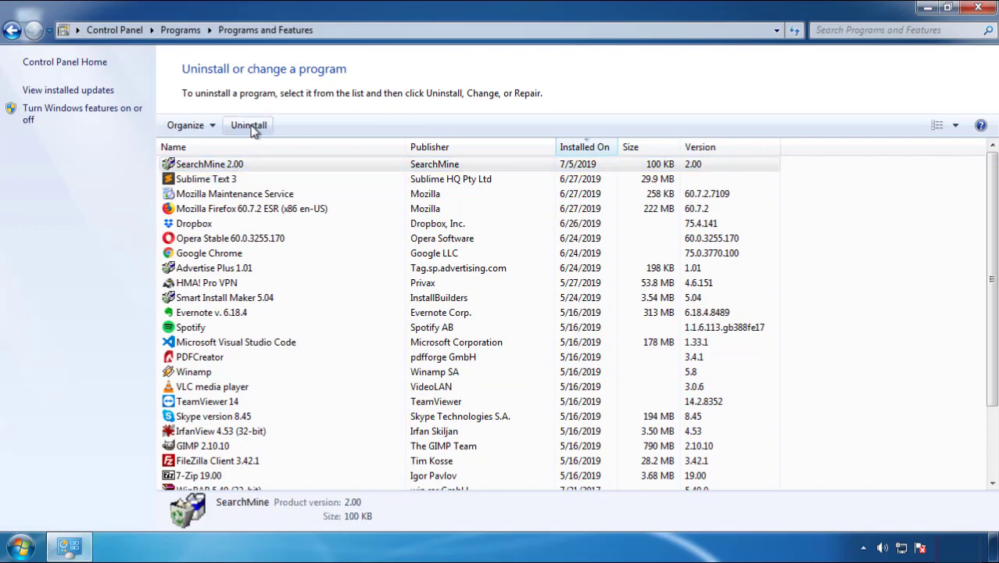
left_click(583, 417)
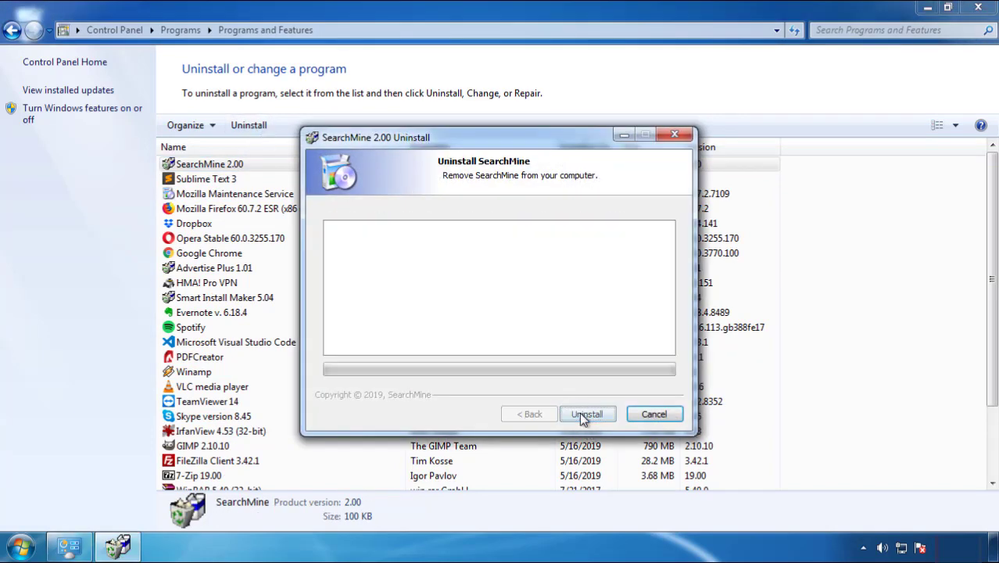
left_click(579, 412)
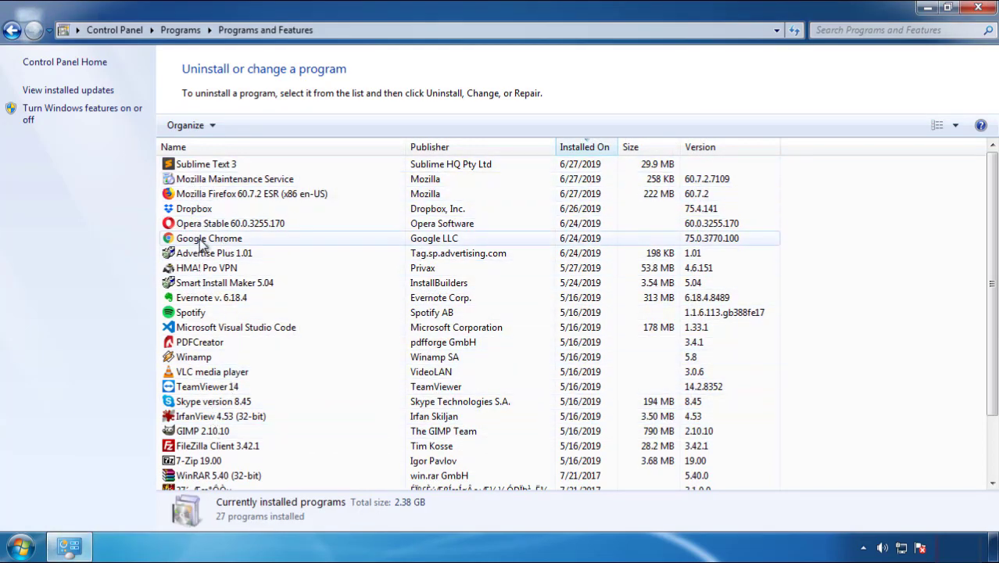
left_click(979, 9)
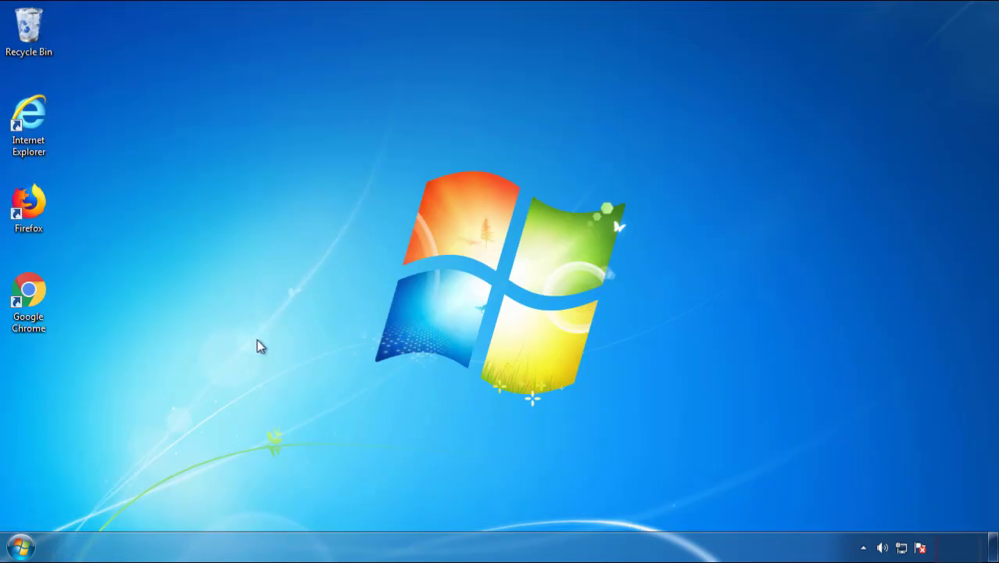
Restart Windows and pick Safe Mode from Advanced Boot Options
left_click(17, 551)
left_click(270, 509)
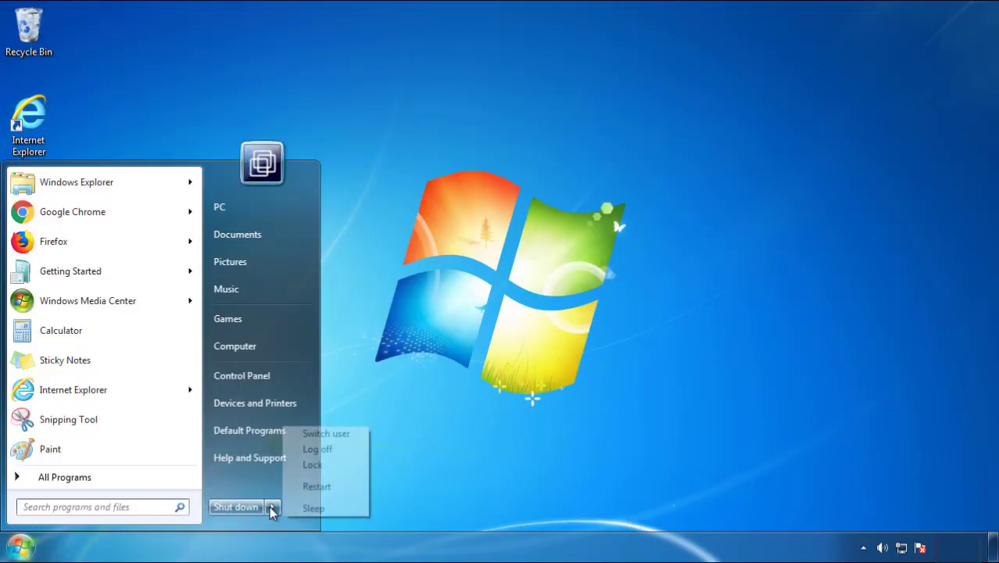
left_click(317, 486)
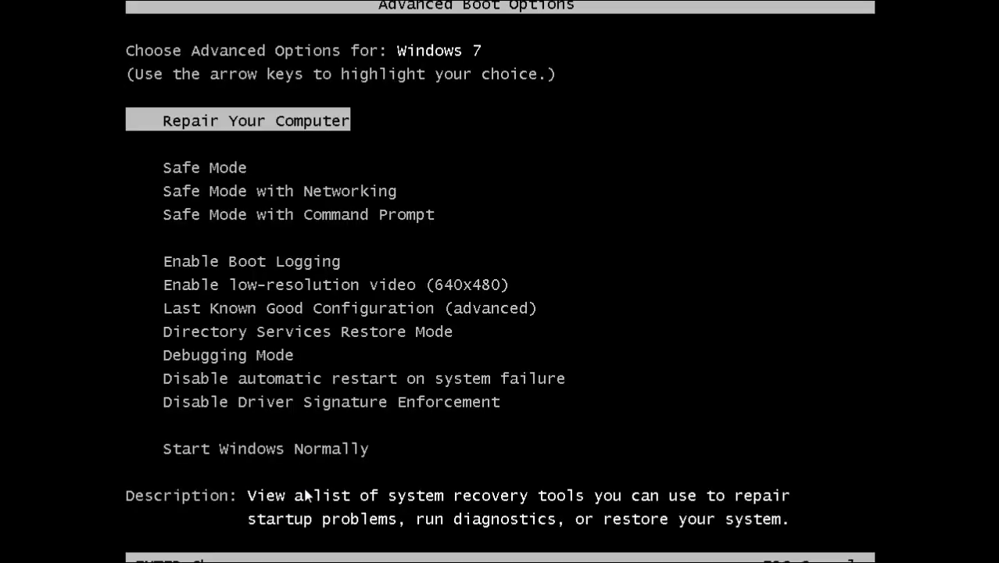
key("Down")
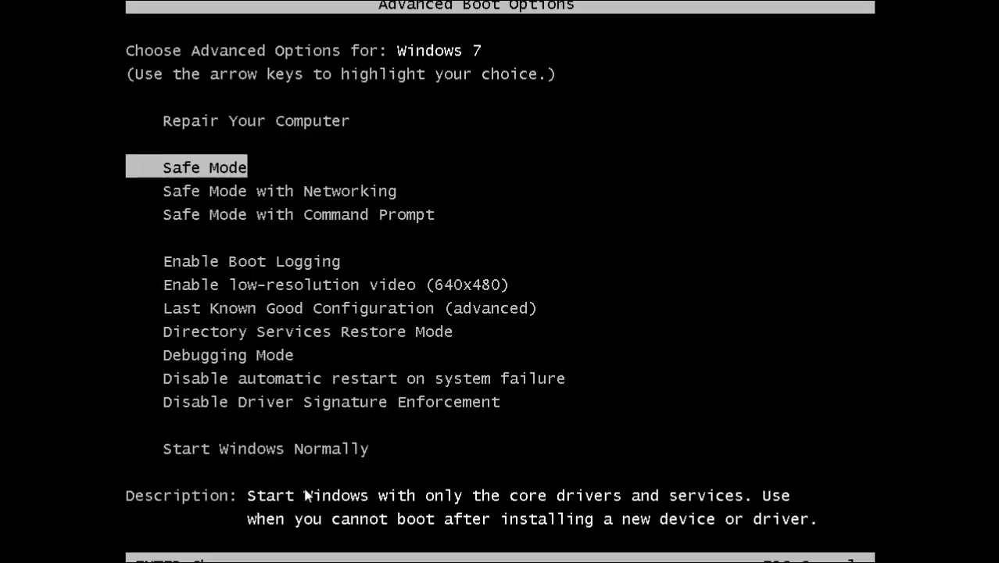
key("Return")
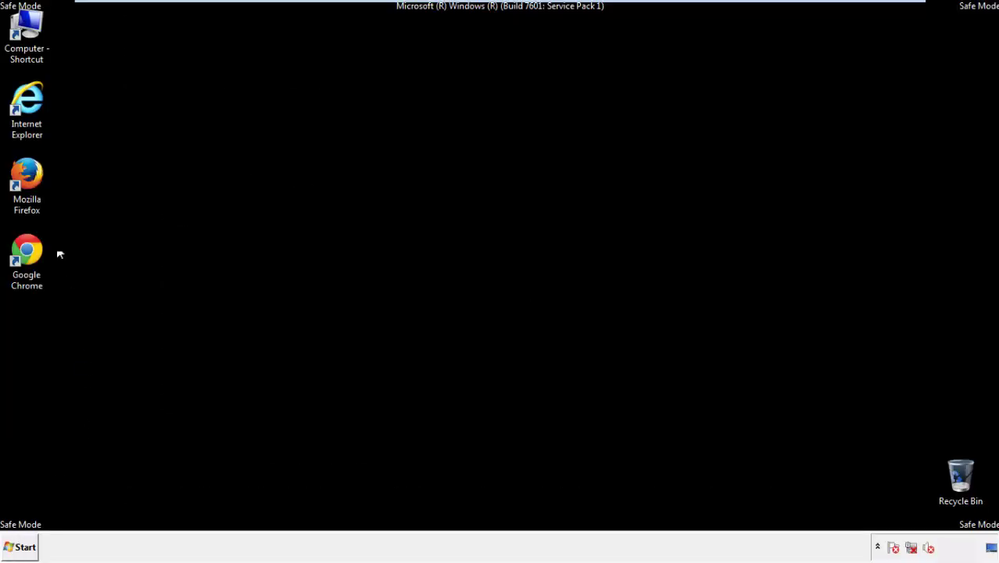
Launch Firefox, decline the default-browser prompt, and keep the menu bar visible
double_click(32, 178)
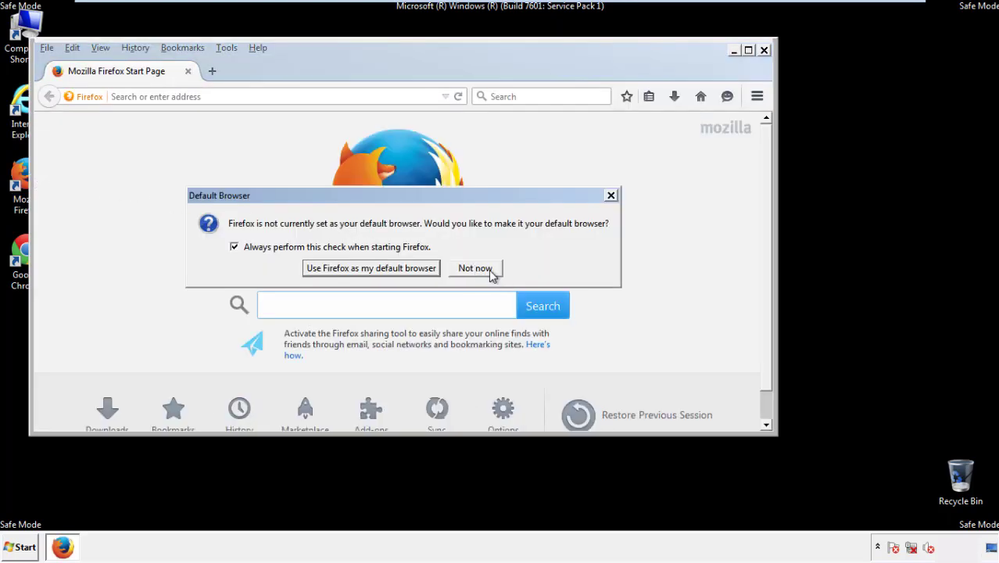
left_click(487, 269)
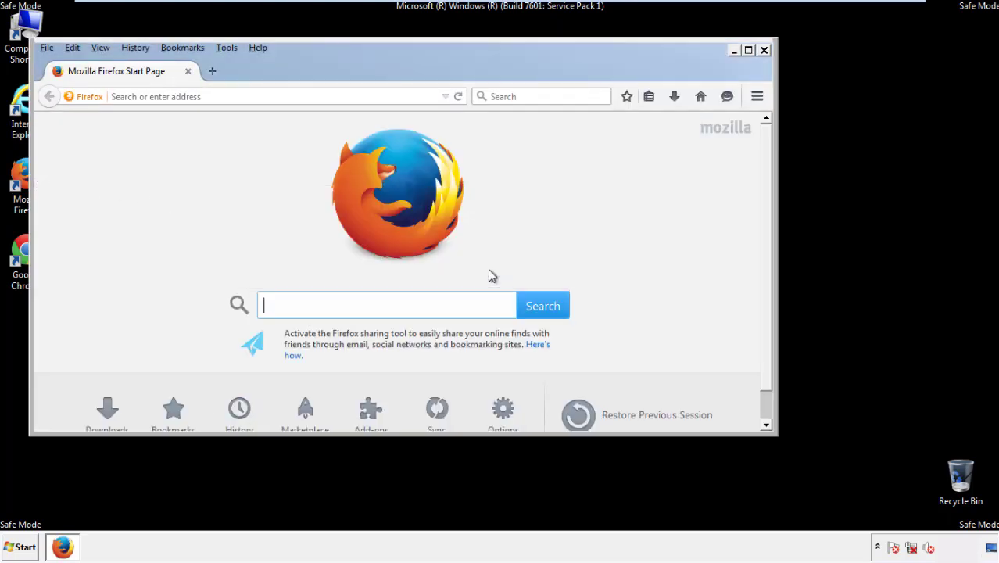
right_click(309, 69)
left_click(337, 119)
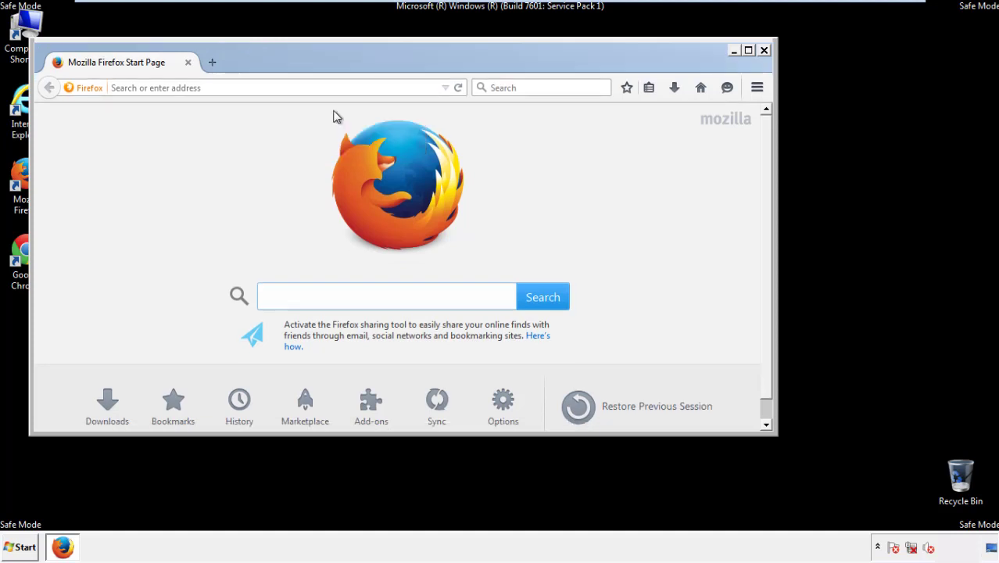
right_click(314, 66)
left_click(326, 121)
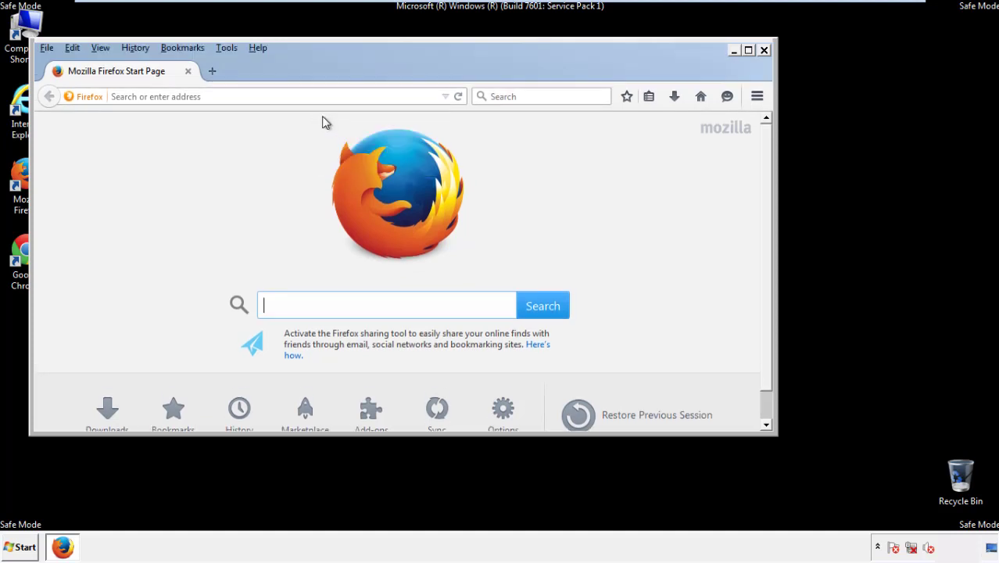
Clear Firefox's recent history for Everything with all data types checked
left_click(138, 48)
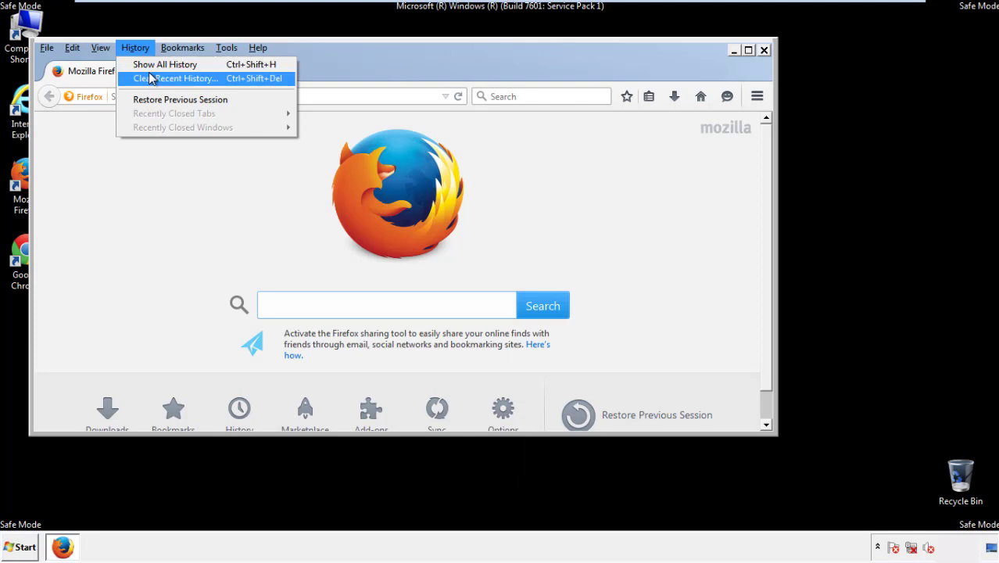
left_click(151, 79)
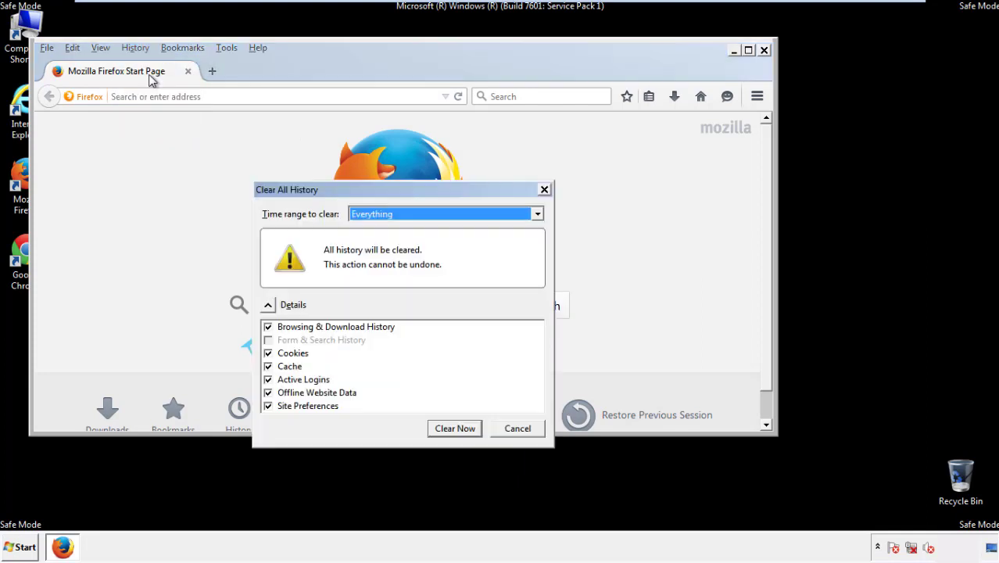
left_click(370, 216)
left_click(375, 293)
left_click(268, 392)
left_click(268, 392)
left_click(268, 407)
left_click(268, 407)
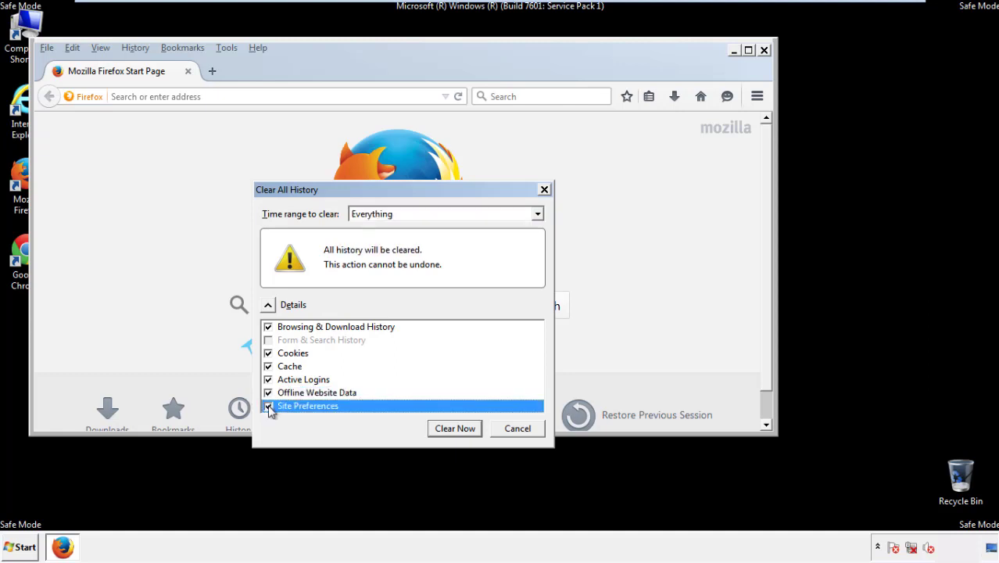
left_click(455, 430)
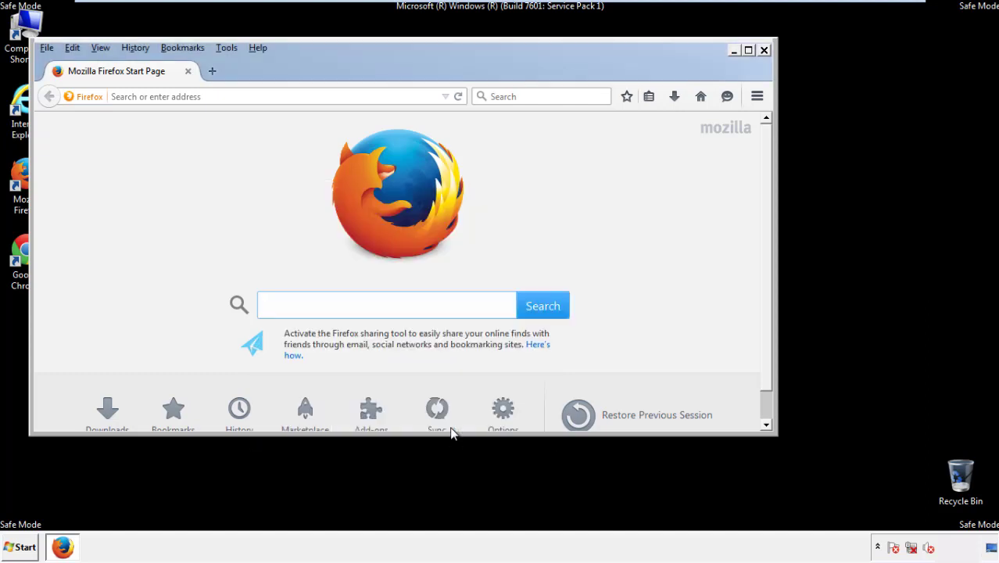
Refresh Firefox to defaults from the Troubleshooting Information page
left_click(257, 48)
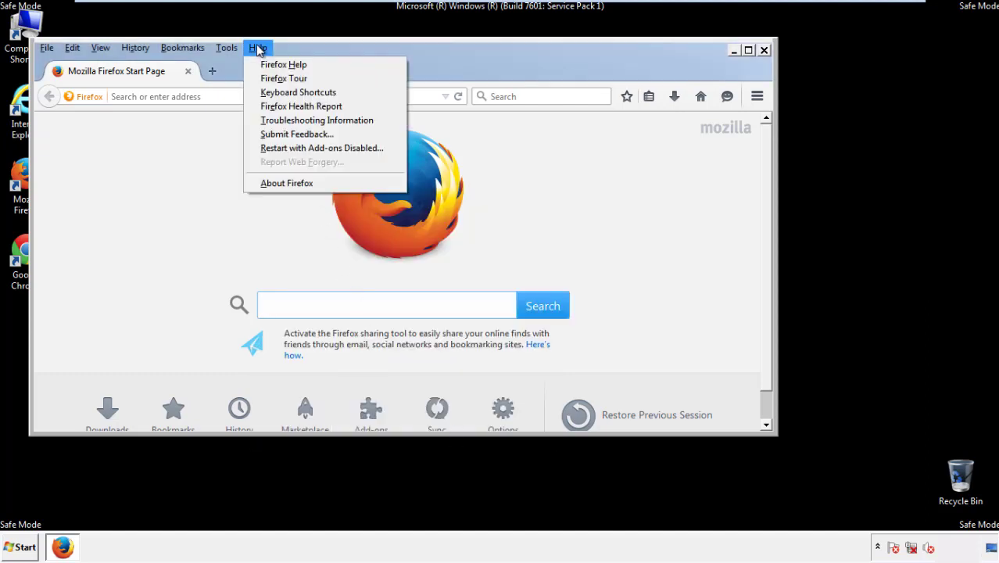
left_click(289, 120)
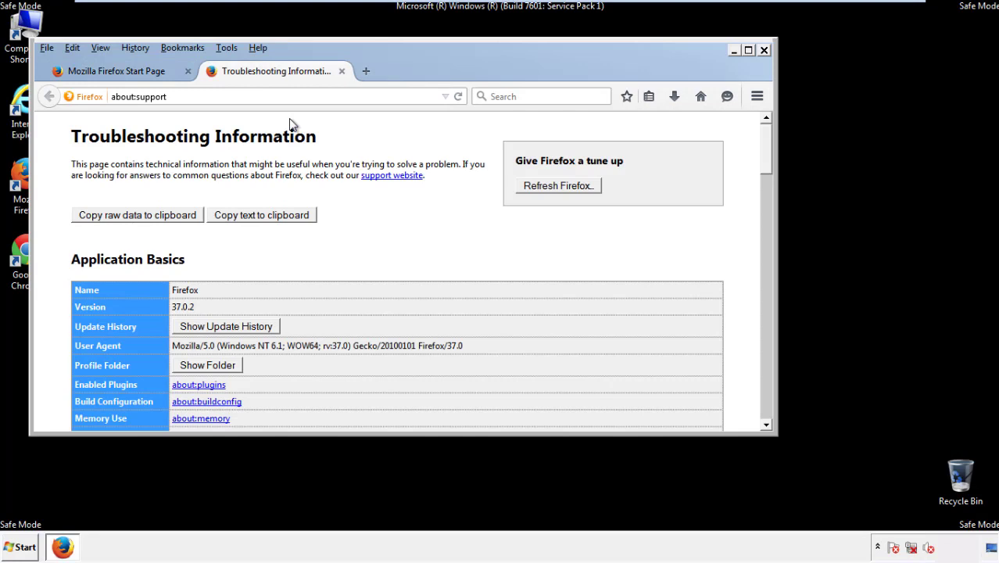
left_click(580, 188)
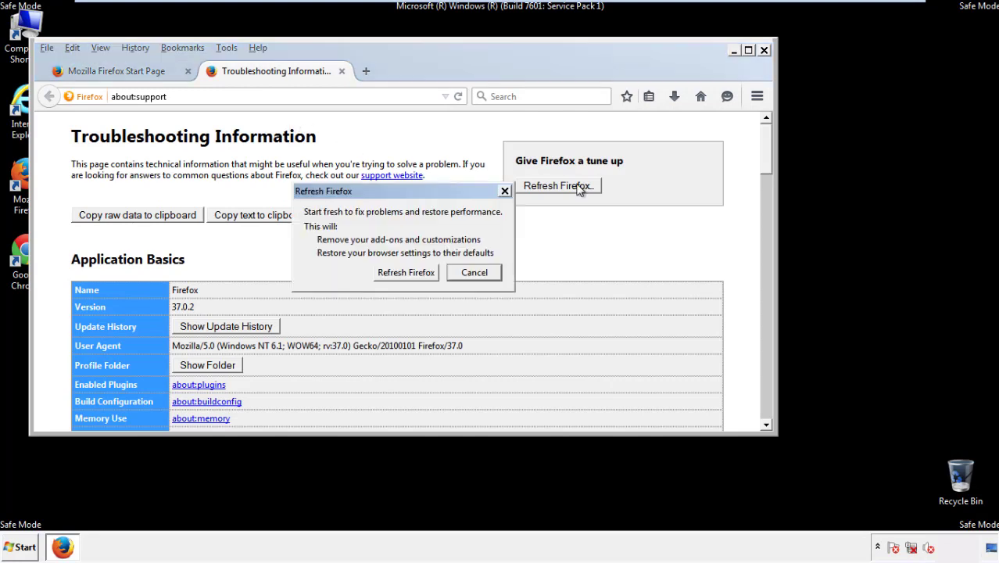
left_click(405, 272)
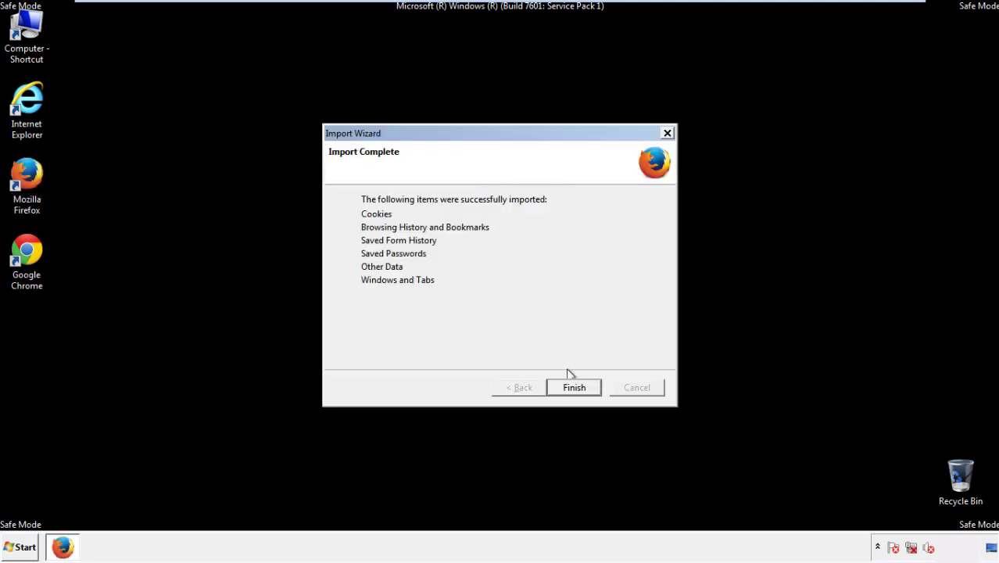
Finish the post-refresh import, decline the default-browser prompt, and close Firefox
left_click(574, 389)
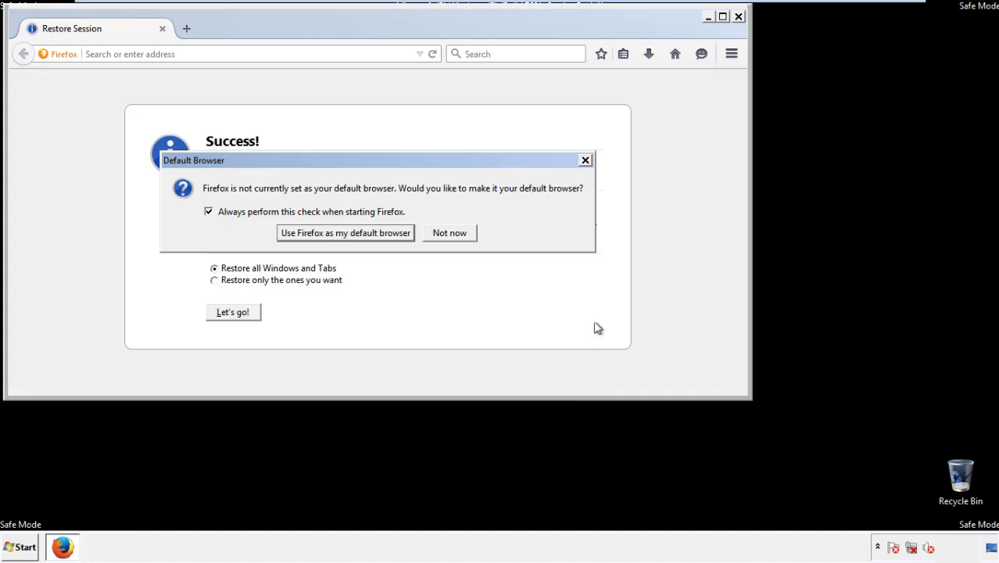
left_click(451, 235)
left_click(738, 17)
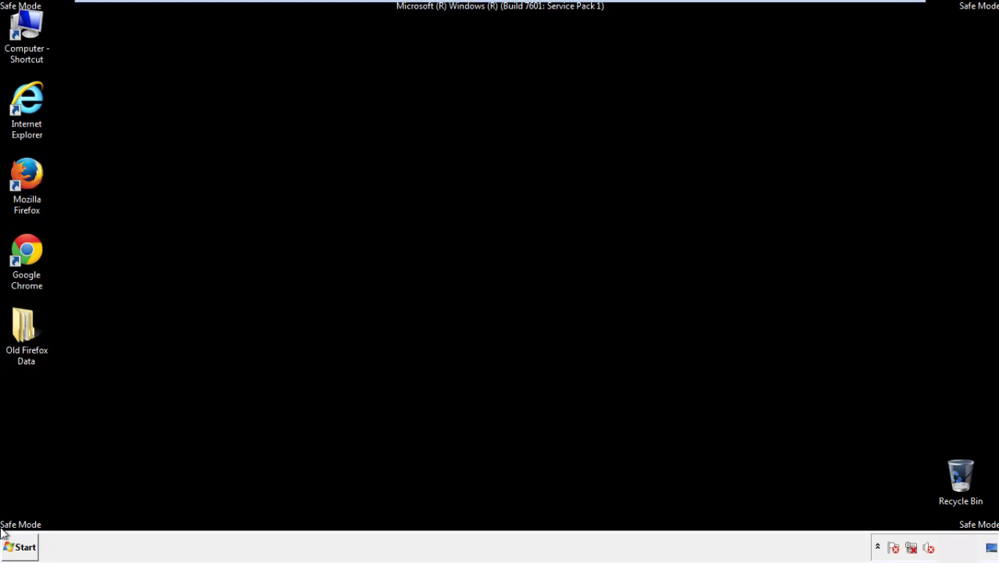
left_click(24, 249)
Launch Google Chrome and choose Don't ask again on the default-browser infobar
double_click(24, 248)
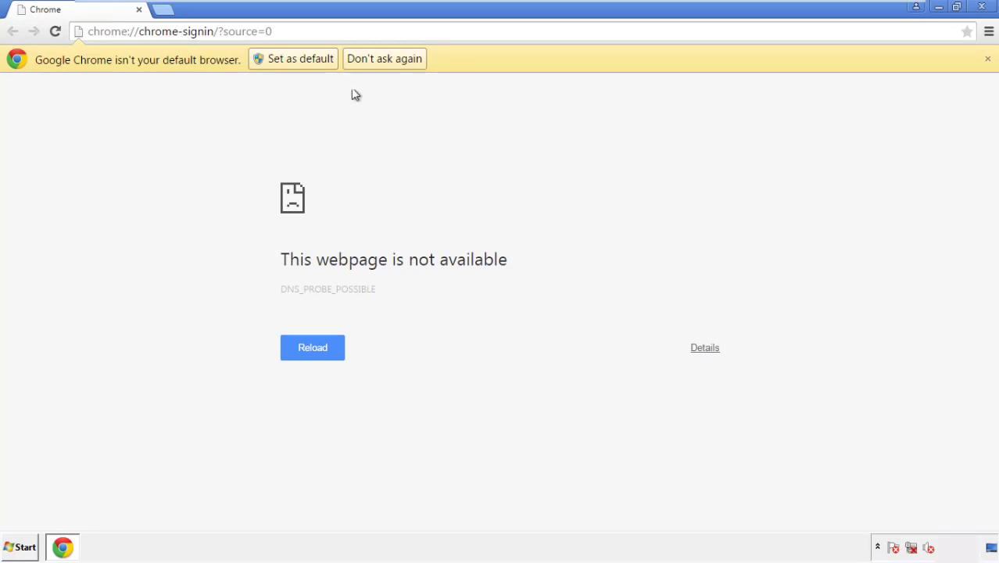
left_click(402, 61)
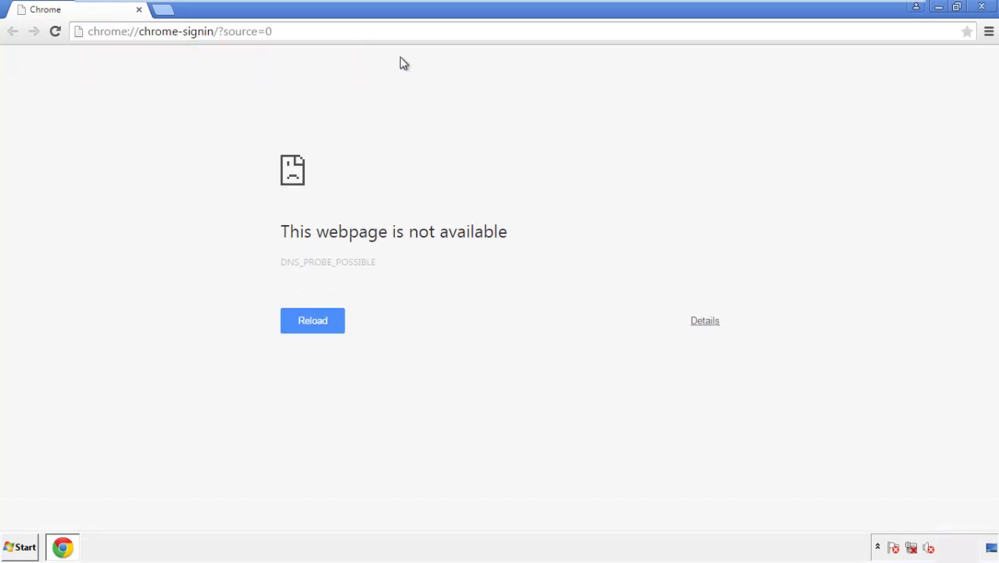
left_click(989, 33)
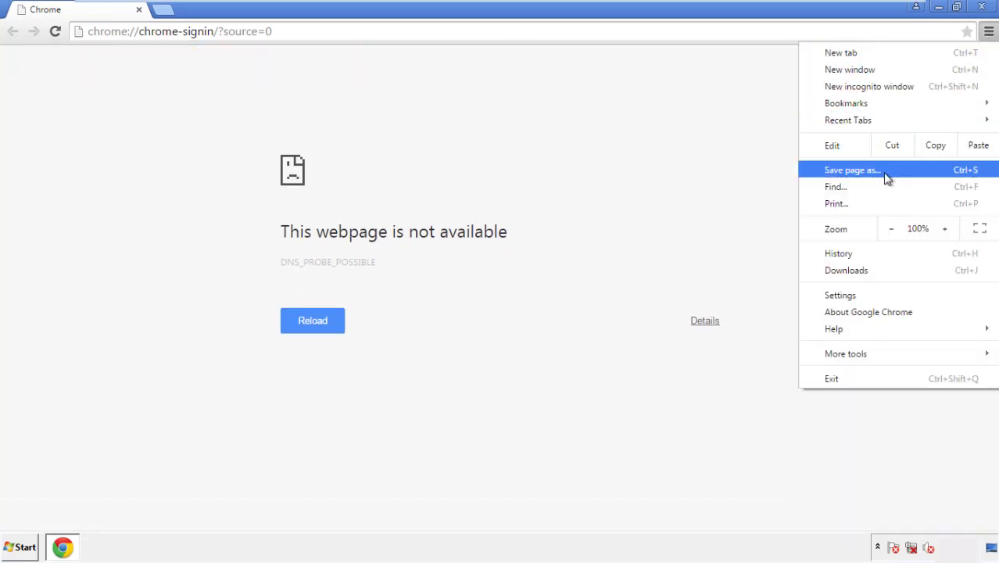
Clear Chrome browsing data from the beginning of time, including autofill form data
left_click(844, 296)
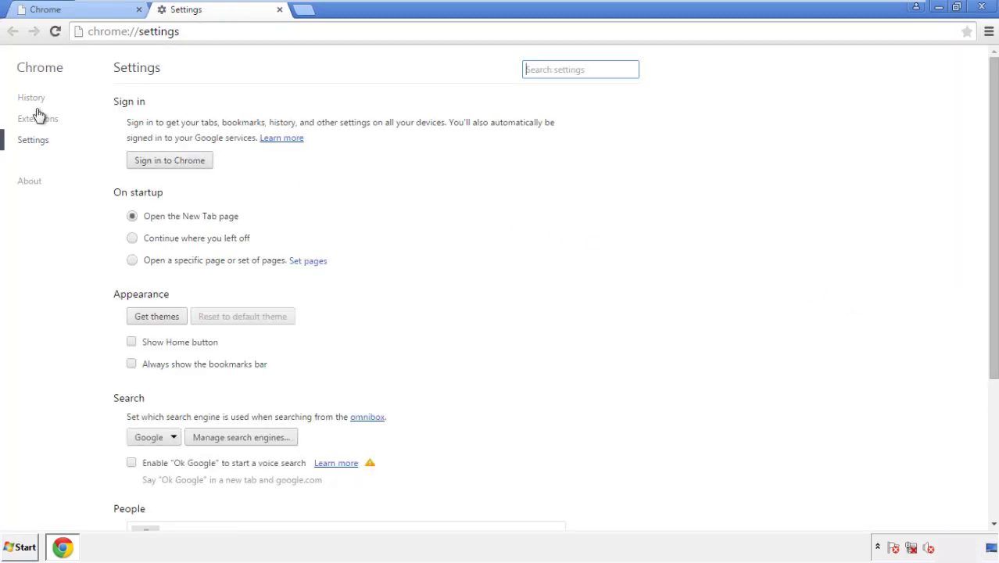
left_click(35, 99)
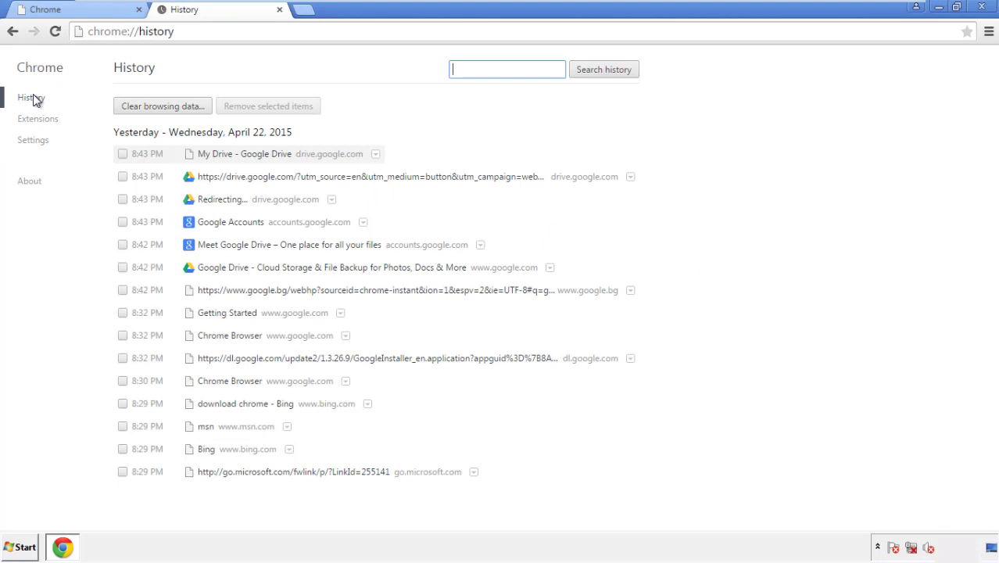
left_click(151, 107)
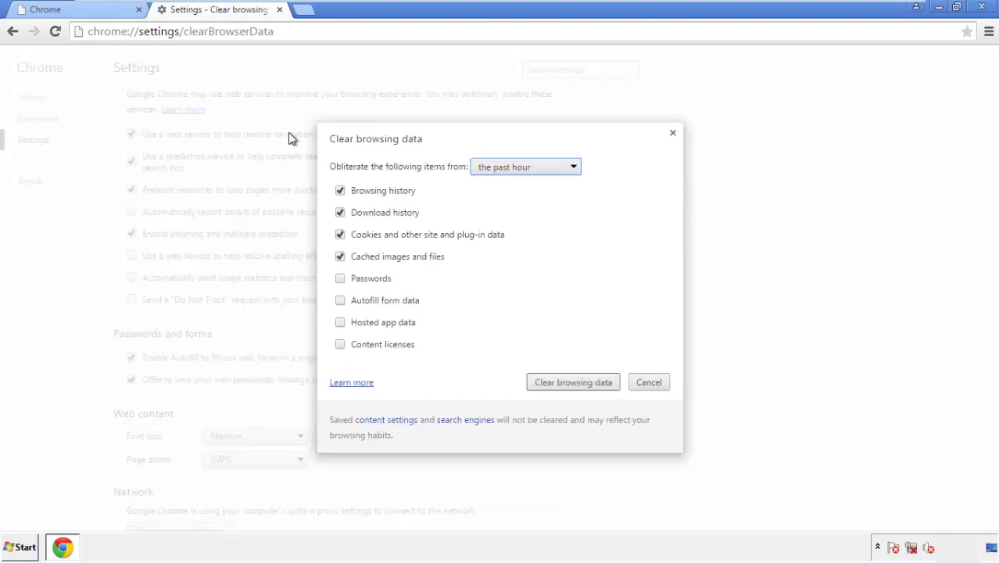
left_click(503, 168)
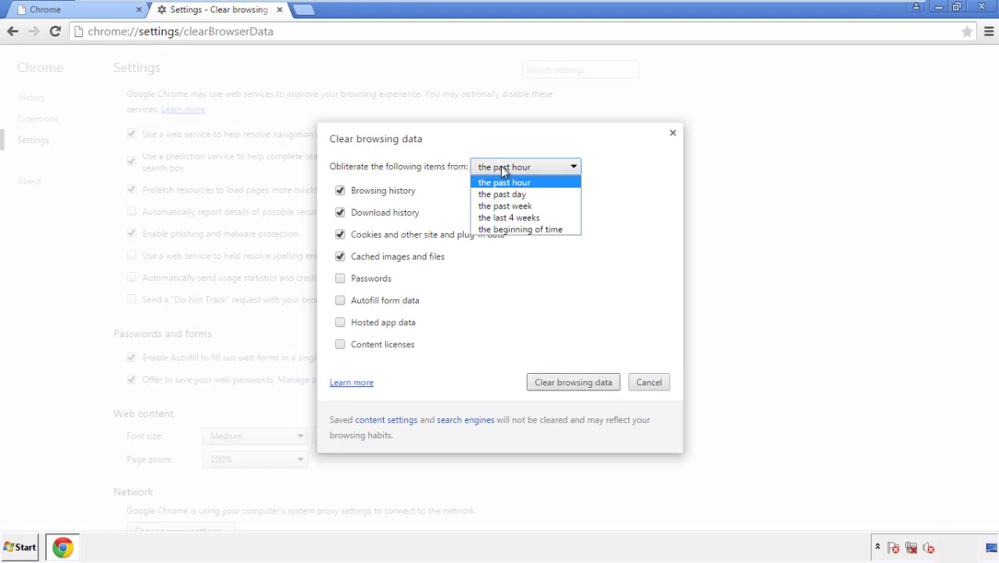
left_click(500, 230)
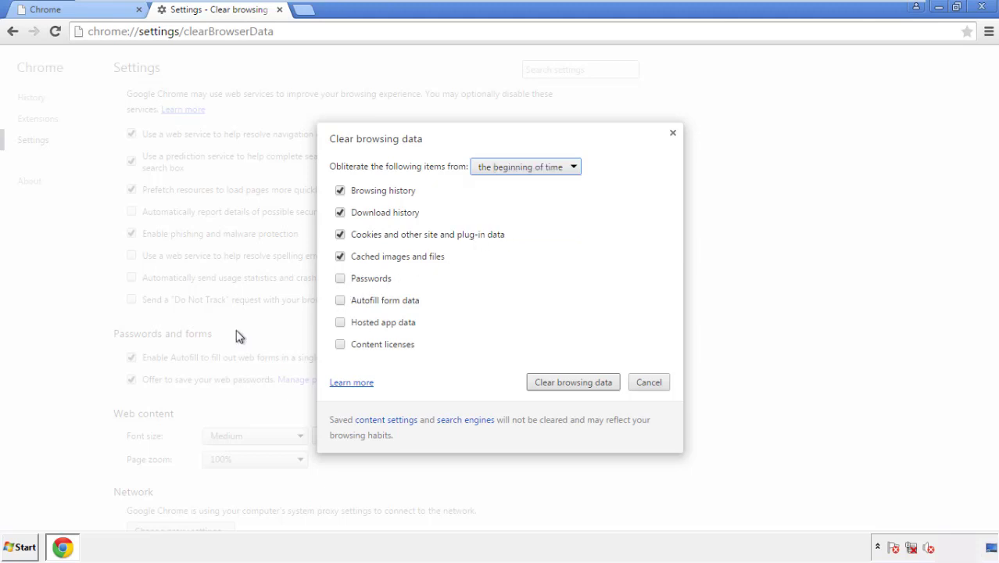
left_click(342, 302)
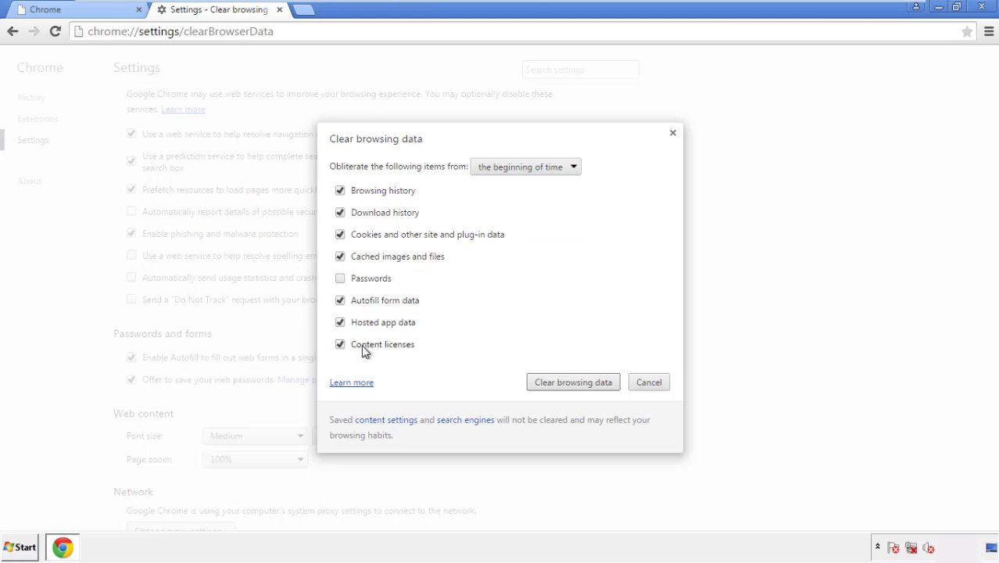
left_click(561, 385)
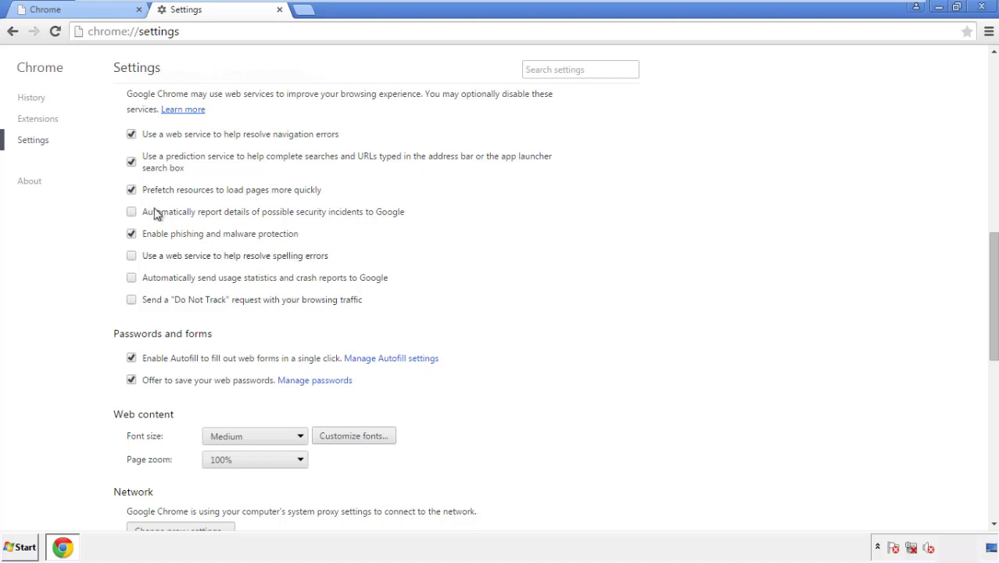
Reset Chrome's settings to their original defaults and close Chrome
left_click_drag(994, 249, 975, 434)
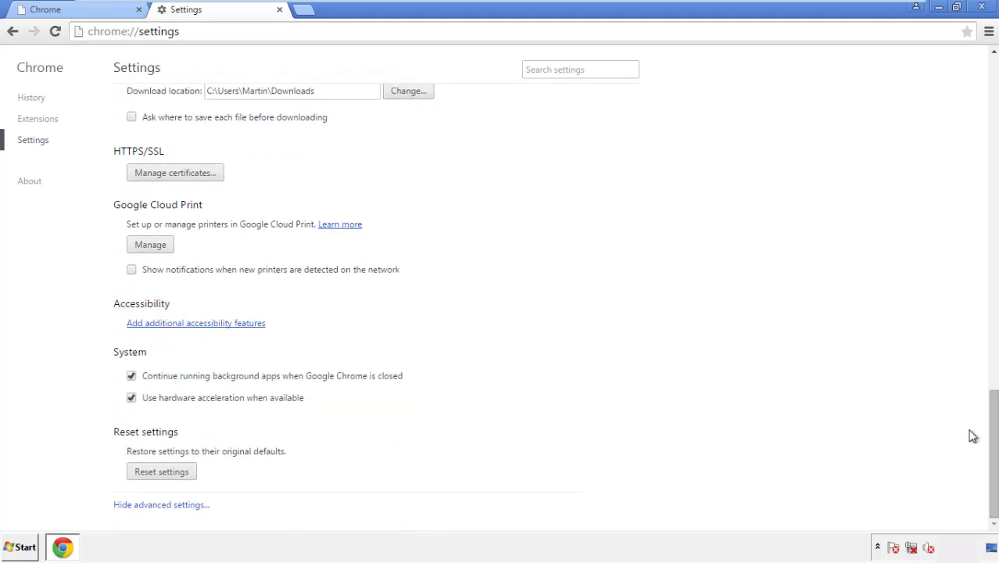
left_click(188, 478)
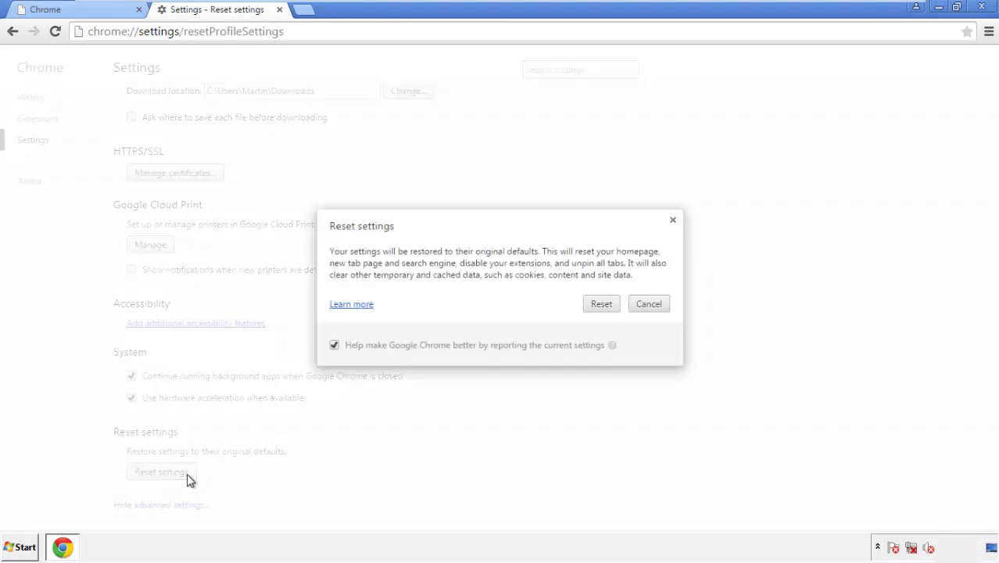
left_click(602, 304)
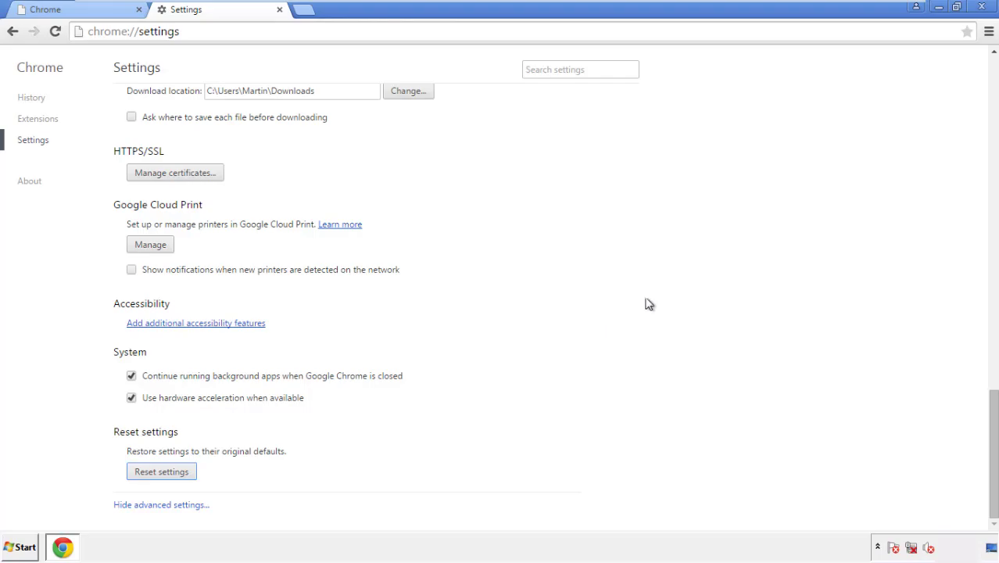
left_click(981, 6)
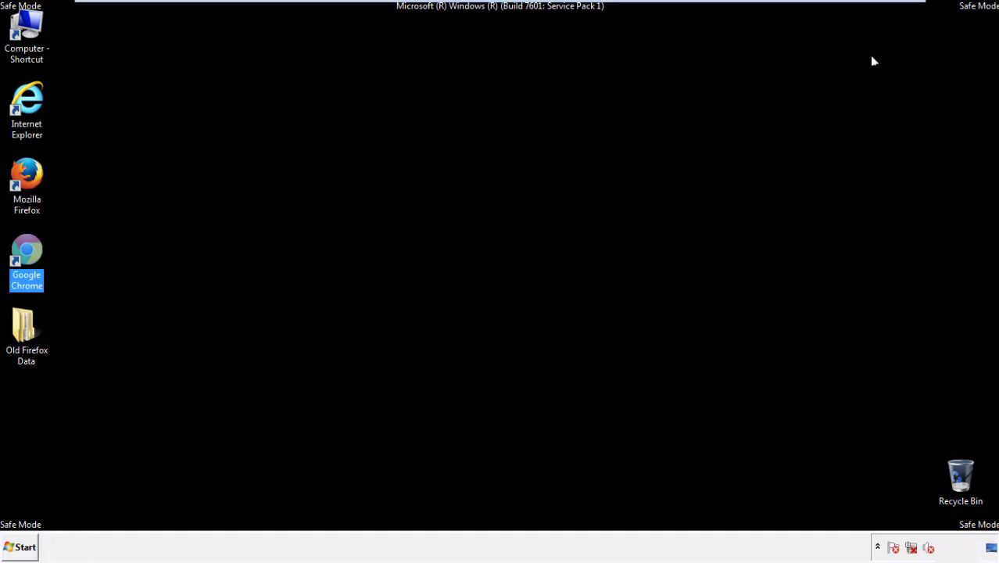
Remove the Search Mine extension in Firefox's Add-ons Manager and close Firefox
left_click(539, 252)
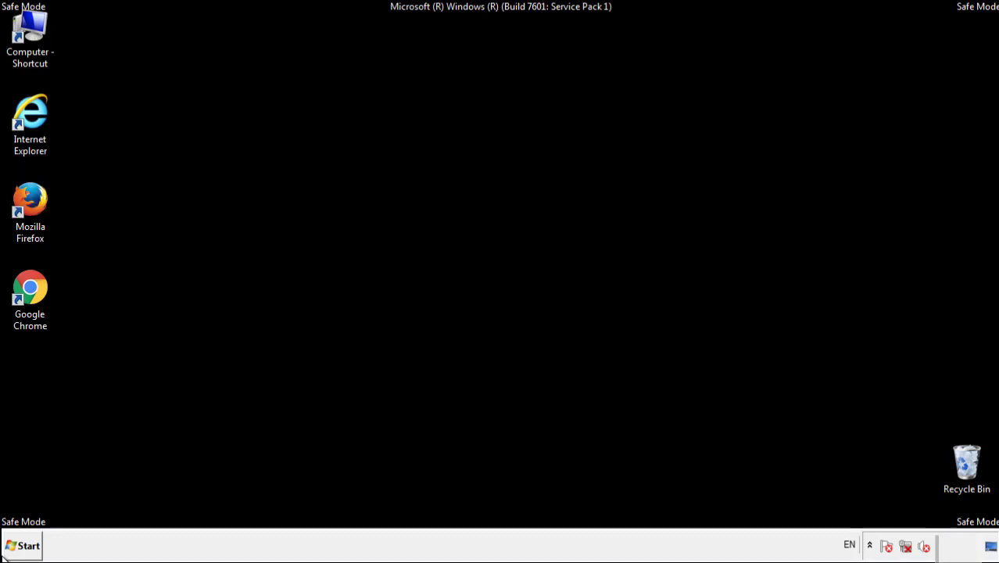
double_click(38, 194)
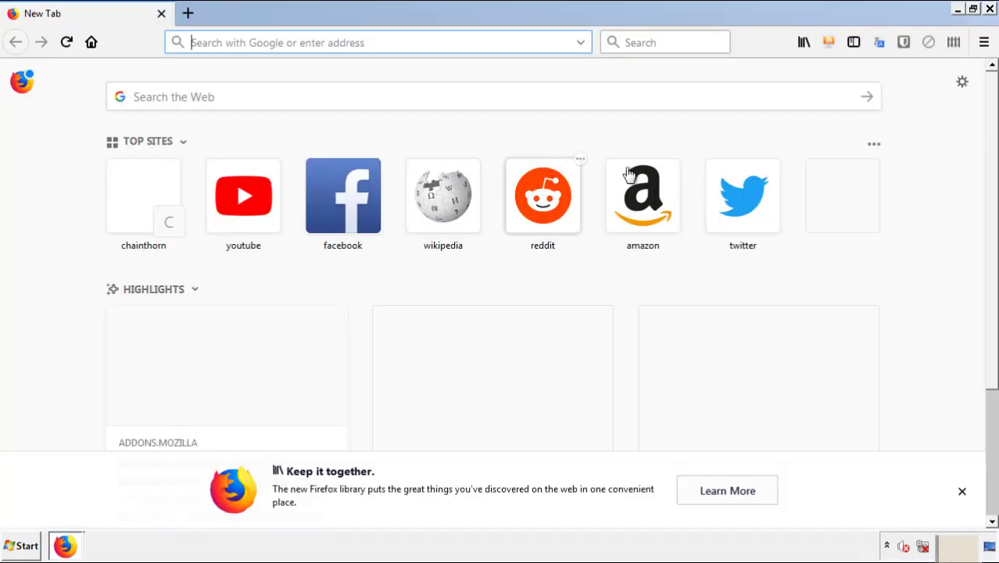
left_click(983, 43)
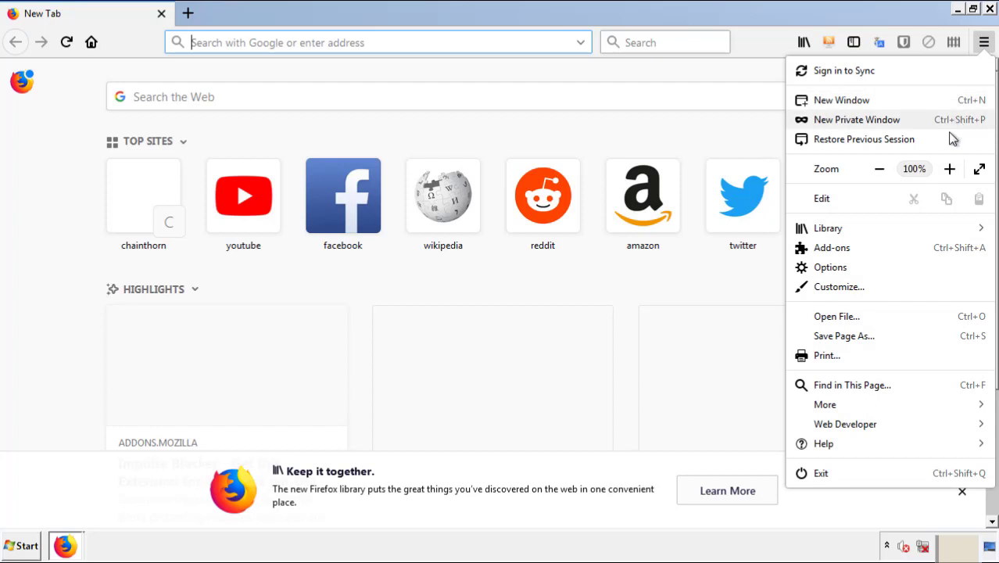
left_click(921, 250)
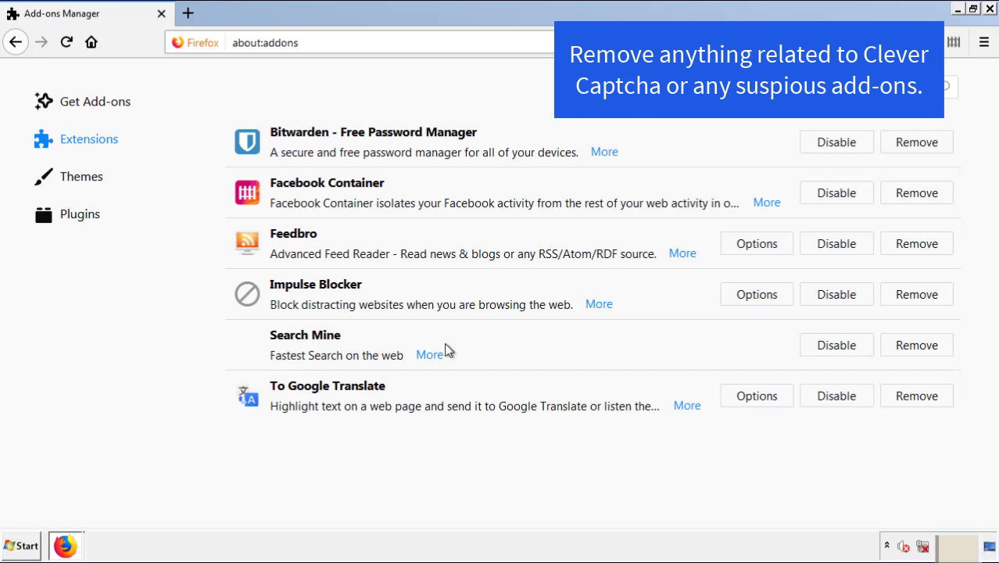
left_click(915, 349)
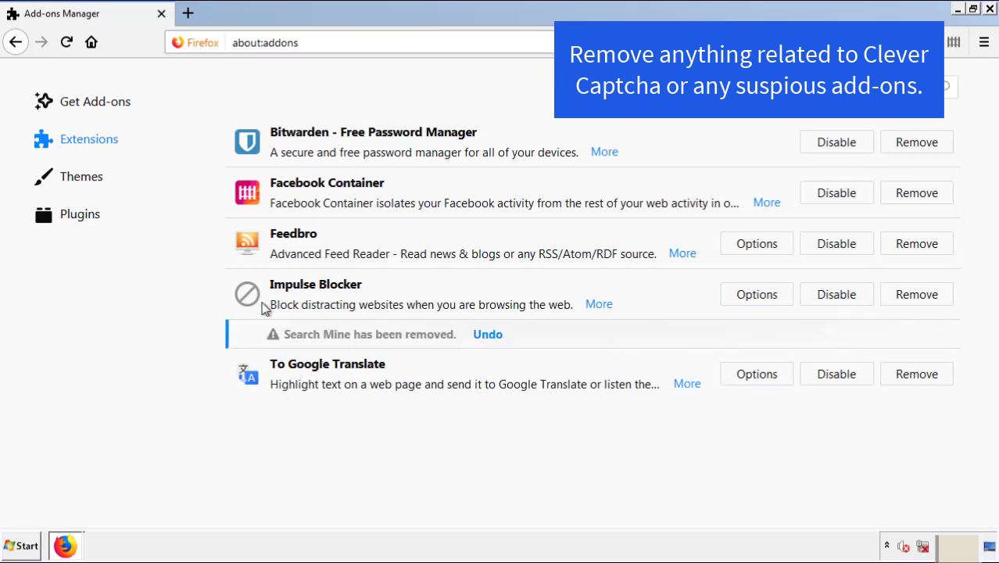
left_click(991, 9)
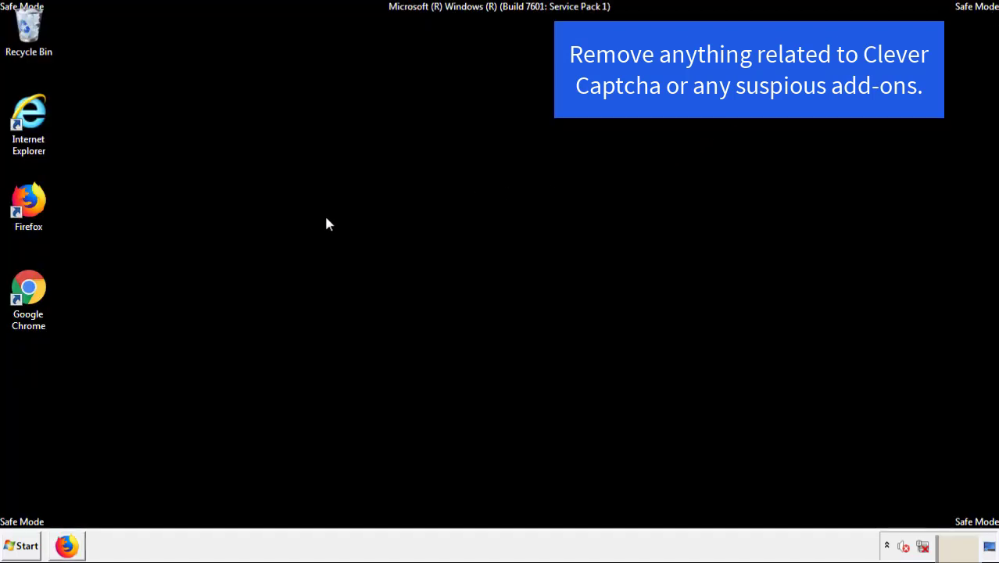
Remove and confirm removal of the Search Mine extension on Chrome's Extensions page
double_click(28, 305)
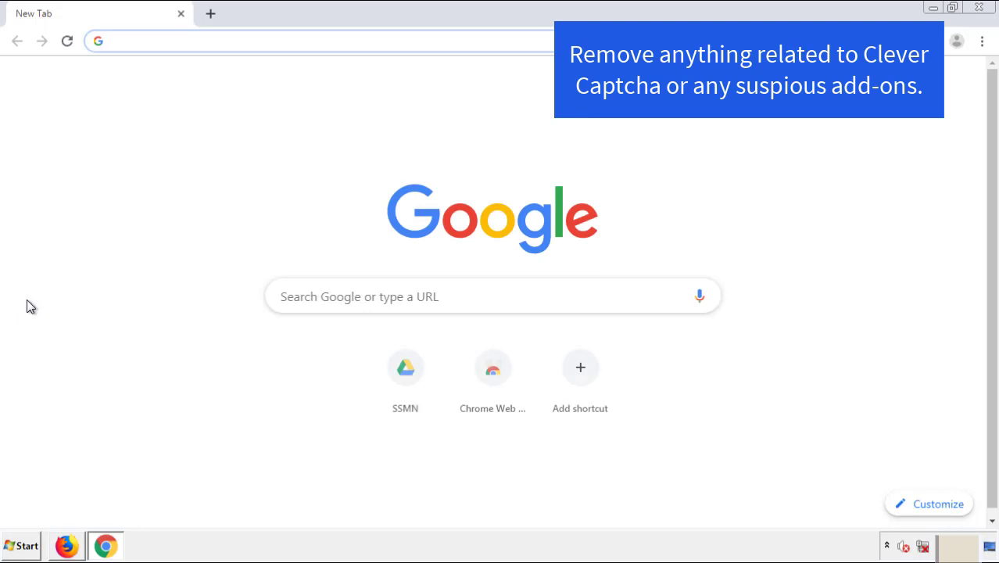
left_click(982, 41)
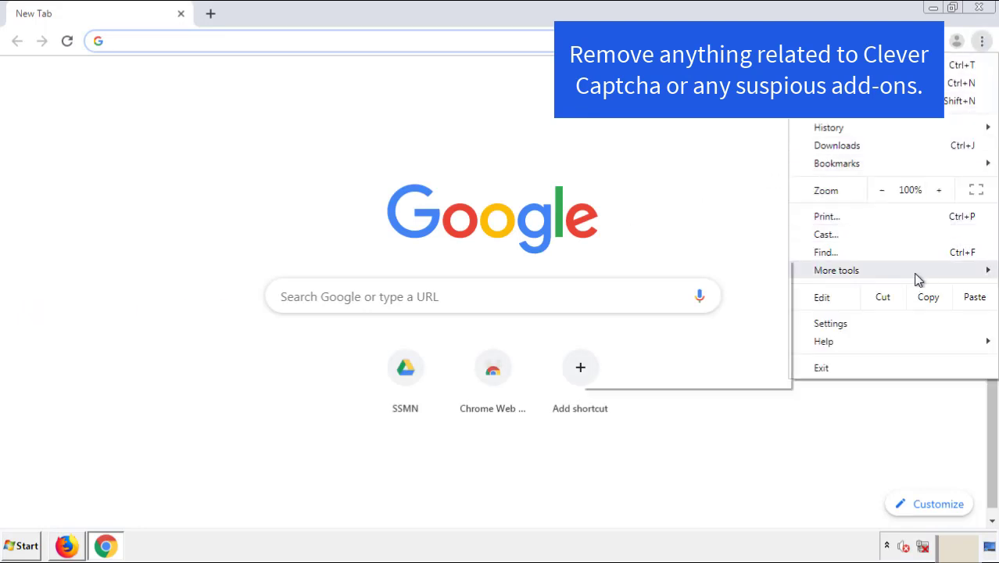
mouse_move(915, 280)
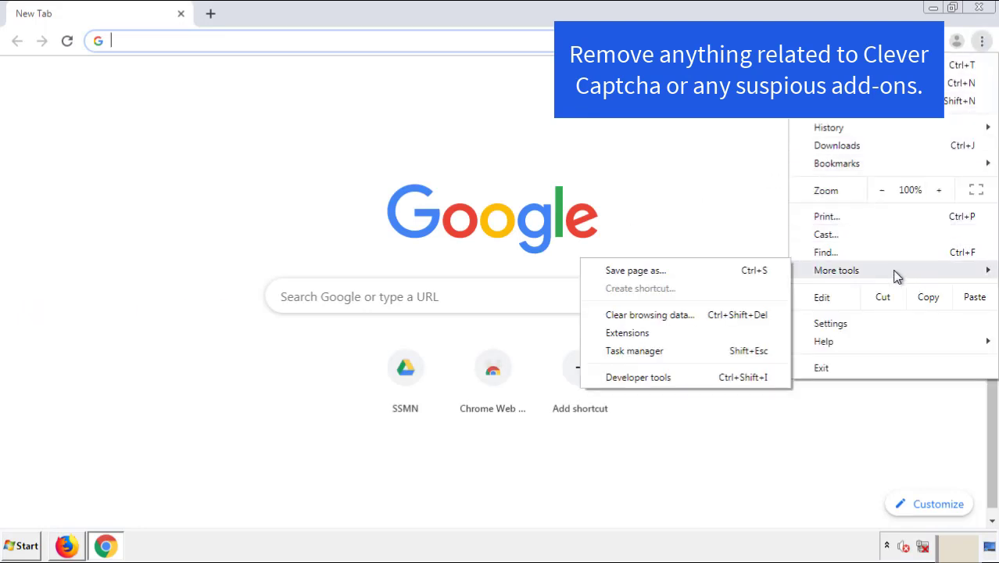
left_click(636, 332)
scroll(234, 227, "down", 10)
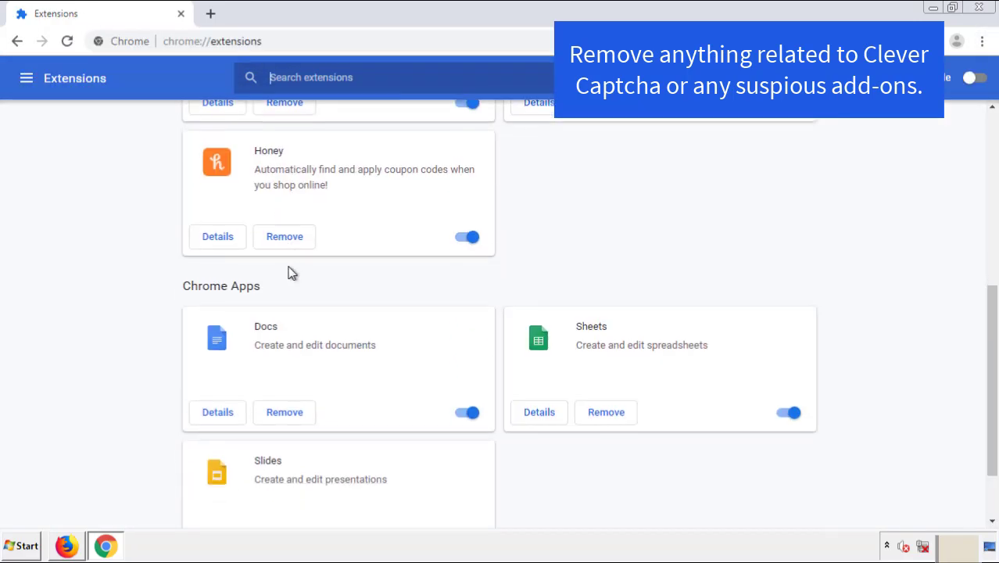
scroll(379, 285, "up", 10)
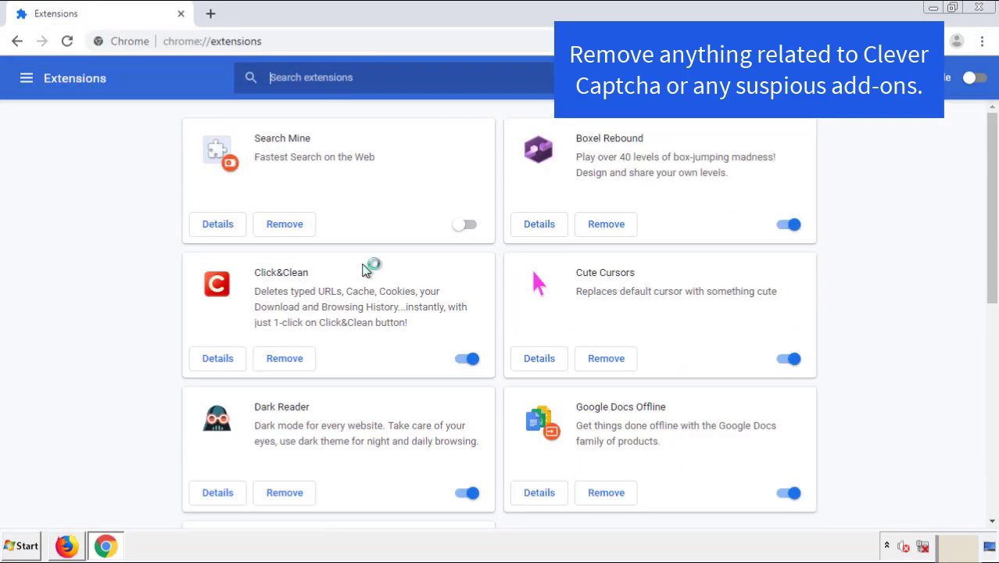
left_click(281, 229)
left_click(560, 131)
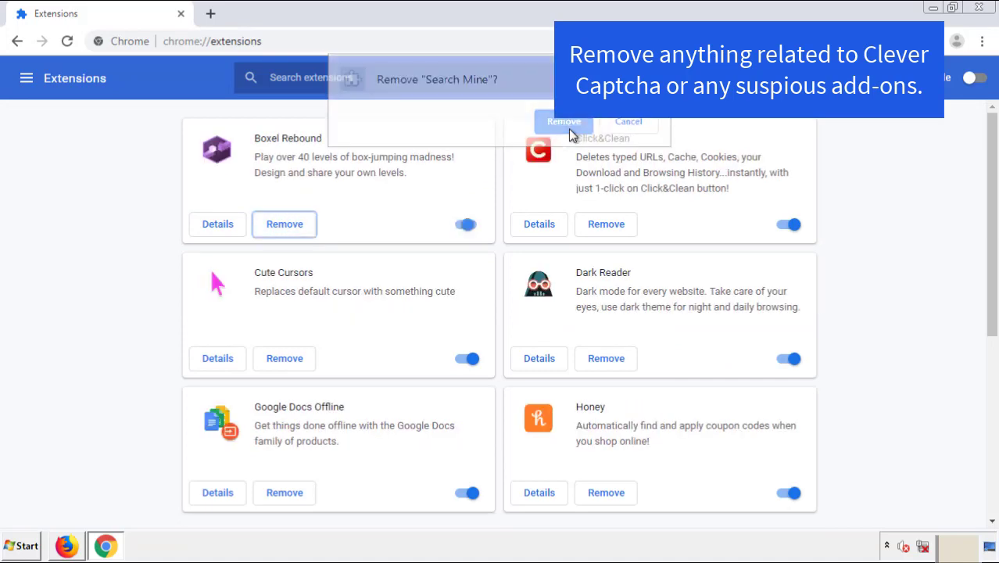
Close Google Chrome and restart the computer from the Start menu's Shut down options
left_click(989, 13)
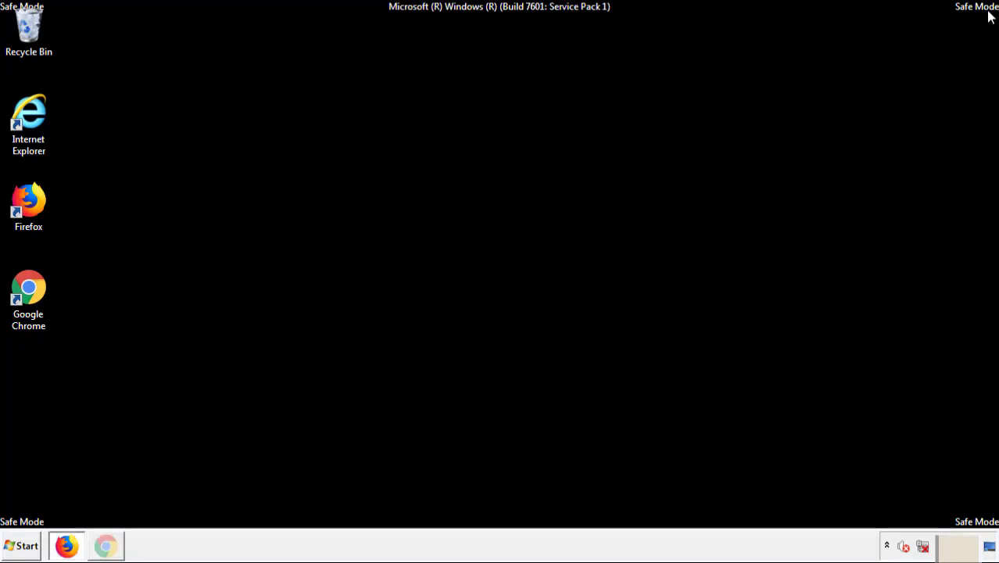
left_click(26, 547)
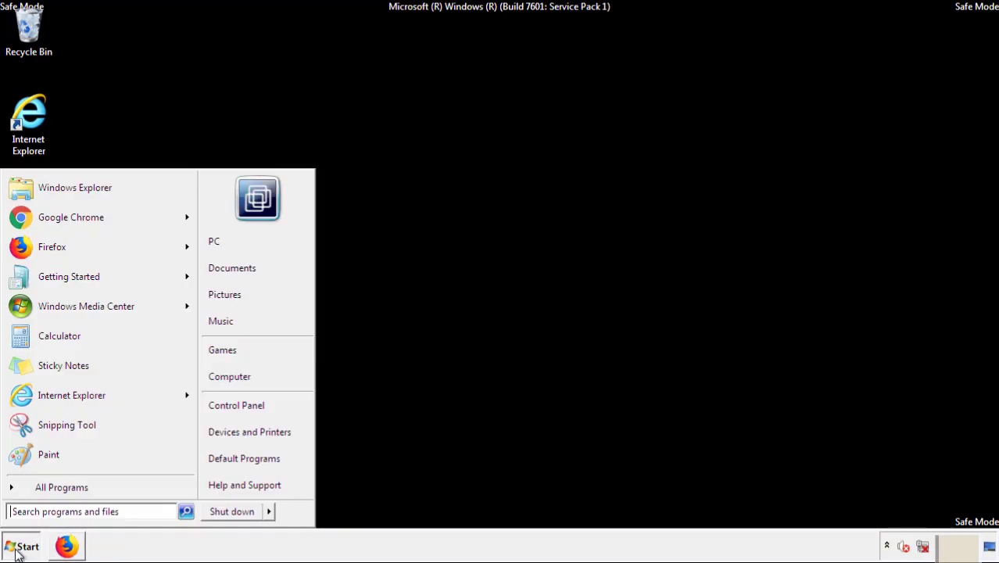
mouse_move(269, 513)
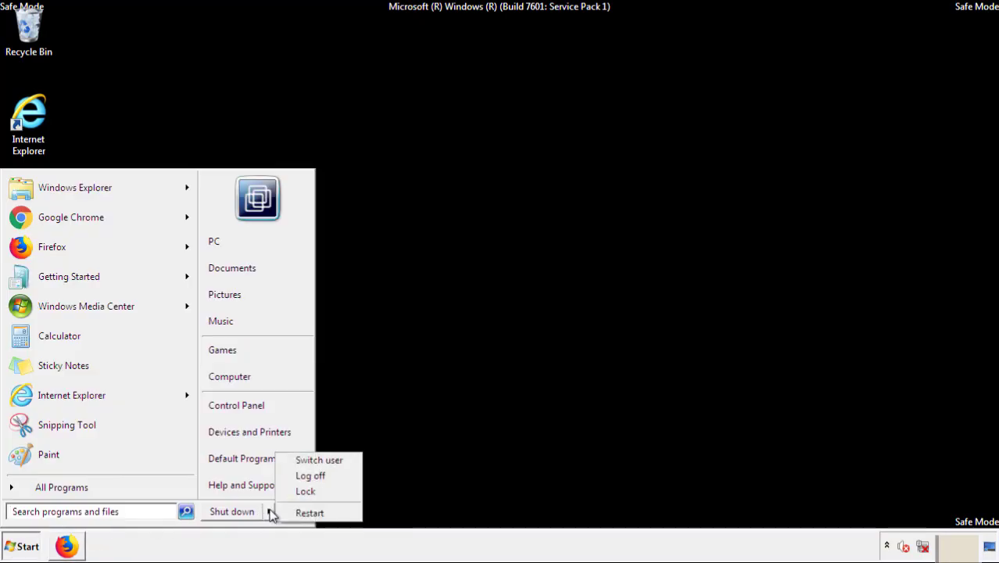
left_click(310, 513)
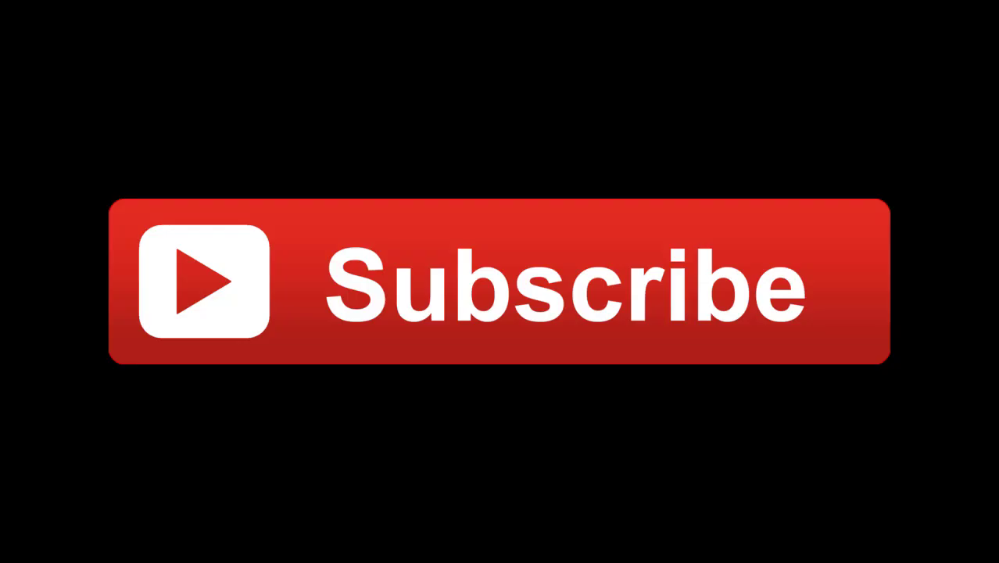